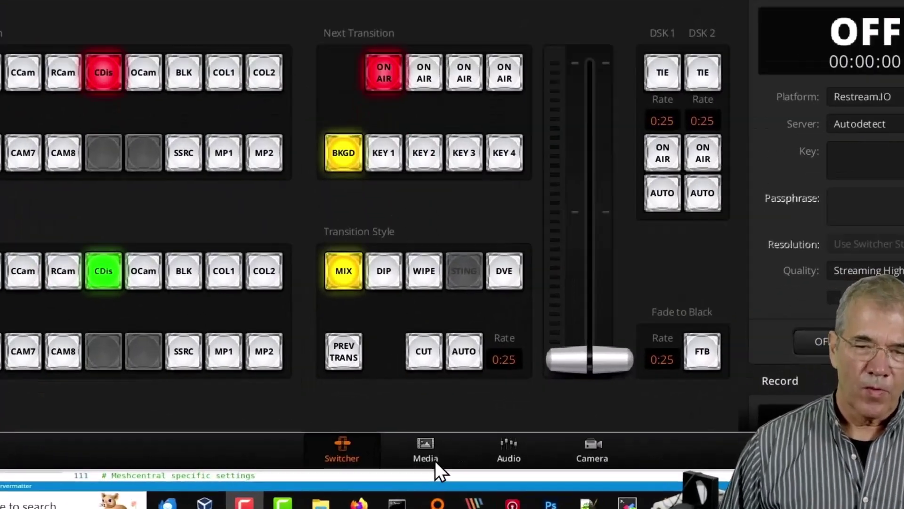
- Check the switcher's media pool, then keep Restream.IO as the live stream platform
{"action": "left_click", "coordinate": [410, 454]}
{"action": "left_click", "coordinate": [350, 456]}
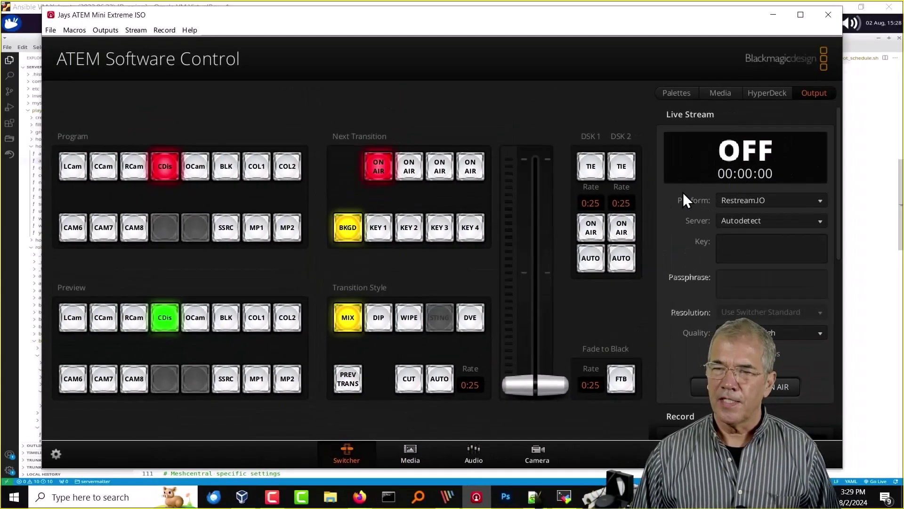
{"action": "scroll", "coordinate": [729, 195], "scroll_direction": "down", "scroll_amount": 3}
{"action": "scroll", "coordinate": [727, 194], "scroll_direction": "up", "scroll_amount": 3}
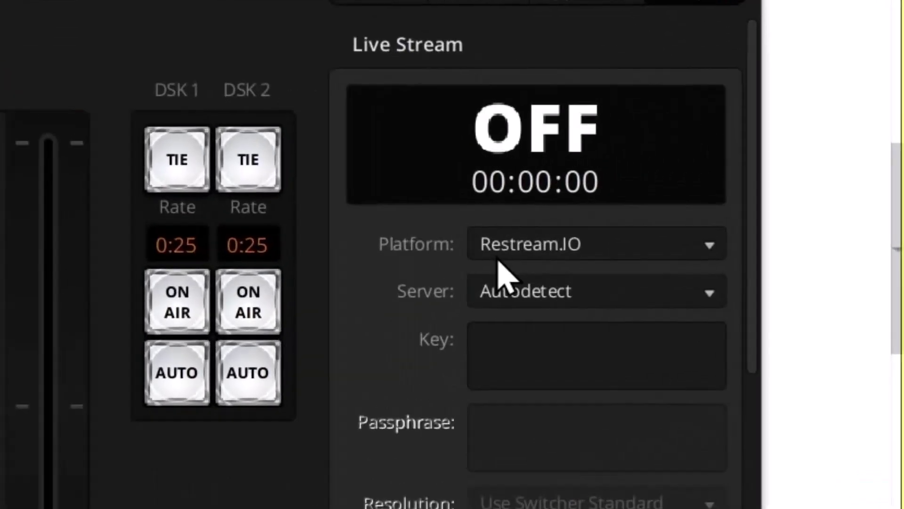
{"action": "left_click", "coordinate": [530, 244]}
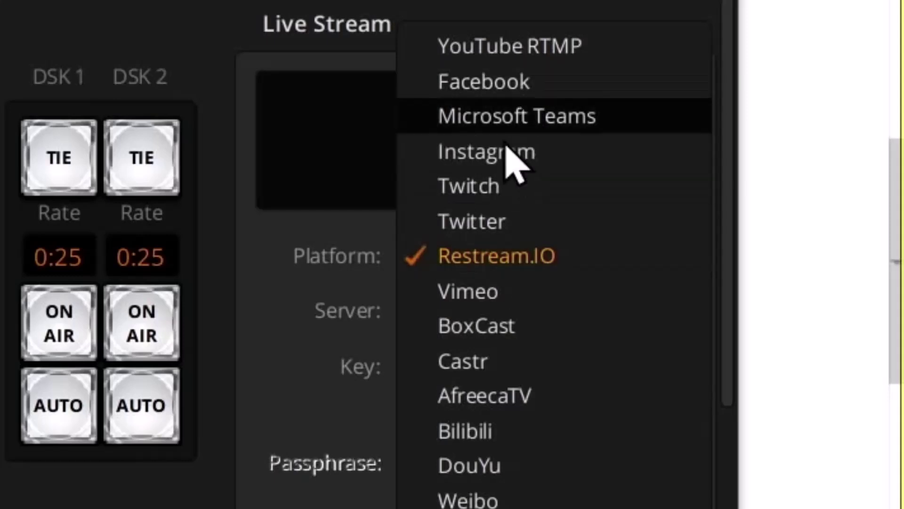
{"action": "left_click", "coordinate": [491, 273]}
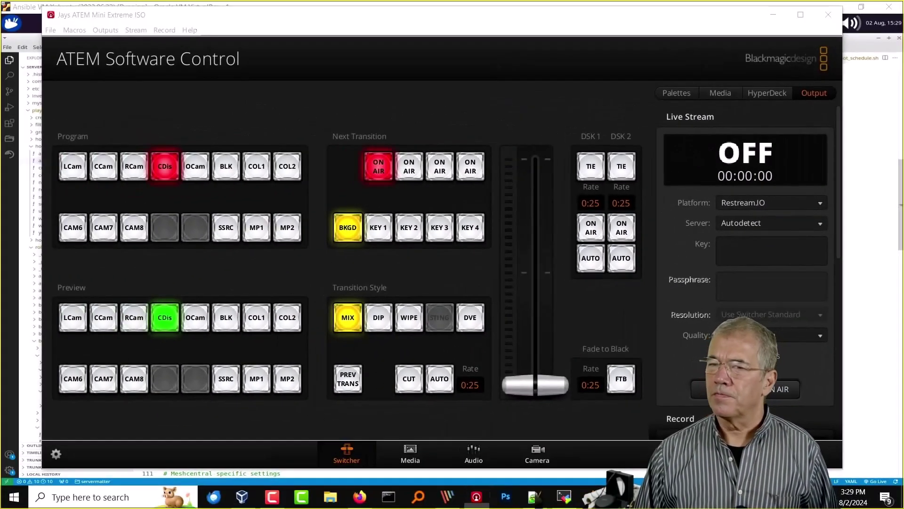
- Bring the Restream browser over the switcher, maximize it and go back to the Restream home page
{"action": "left_click_drag", "start_coordinate": [888, 202], "coordinate": [781, 88]}
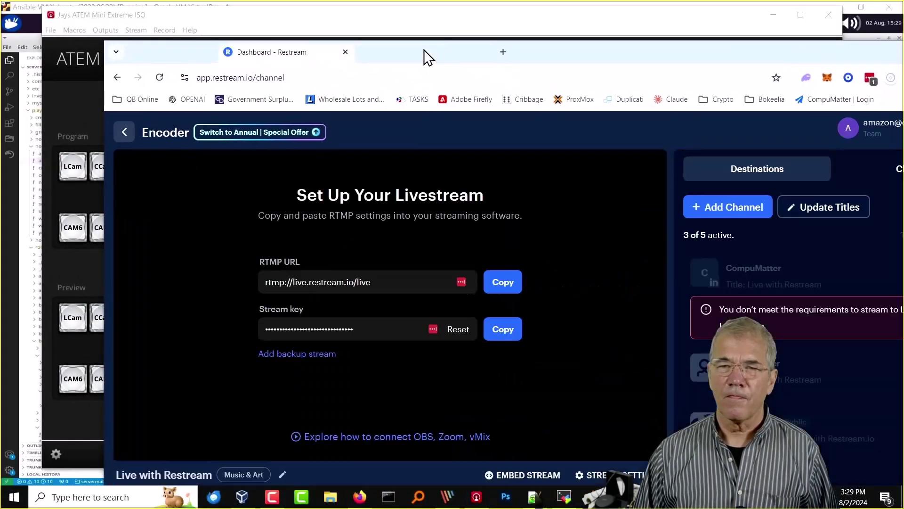
{"action": "double_click", "coordinate": [714, 67]}
{"action": "left_click", "coordinate": [19, 93]}
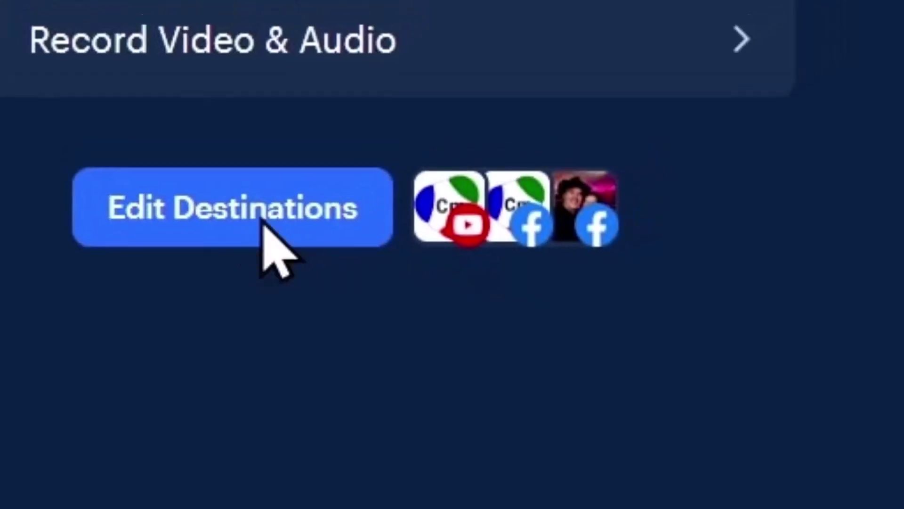
{"action": "left_click", "coordinate": [276, 206]}
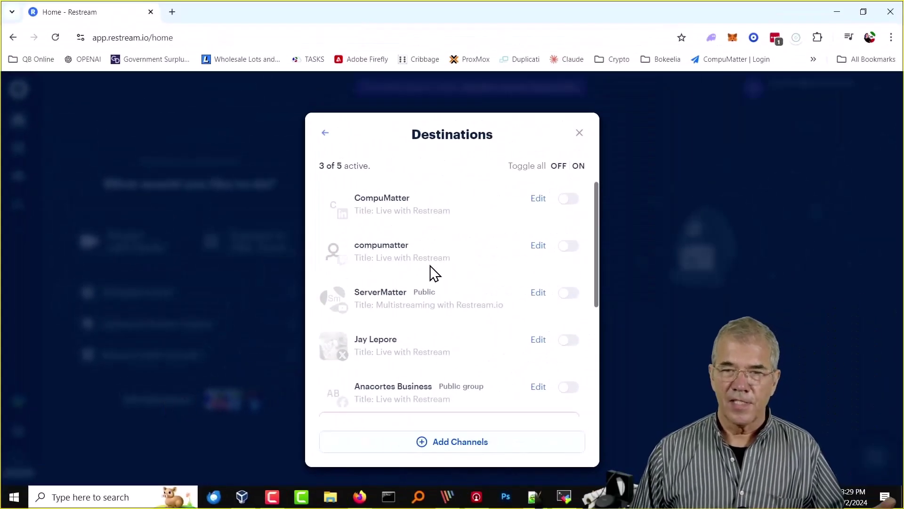
{"action": "scroll", "coordinate": [505, 276], "scroll_direction": "down", "scroll_amount": 3}
{"action": "scroll", "coordinate": [504, 275], "scroll_direction": "down", "scroll_amount": 2}
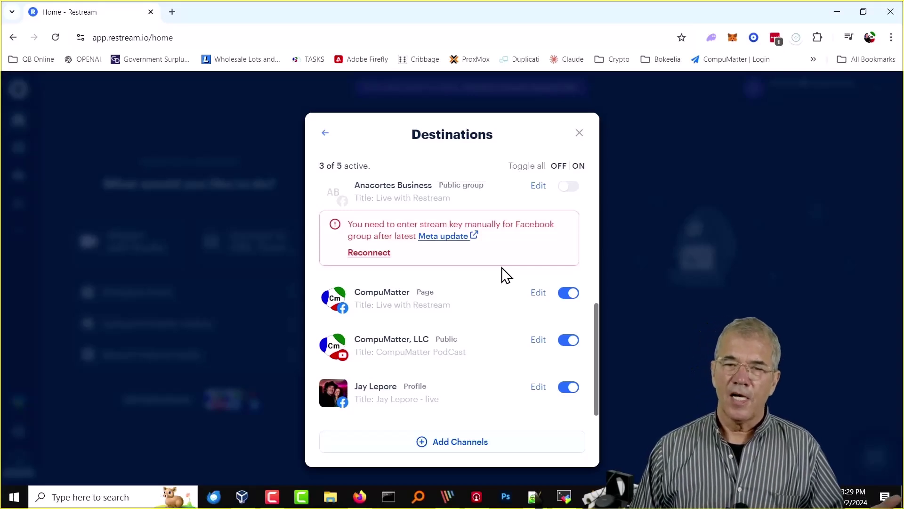
{"action": "scroll", "coordinate": [499, 313], "scroll_direction": "up", "scroll_amount": 3}
{"action": "scroll", "coordinate": [499, 313], "scroll_direction": "up", "scroll_amount": 2}
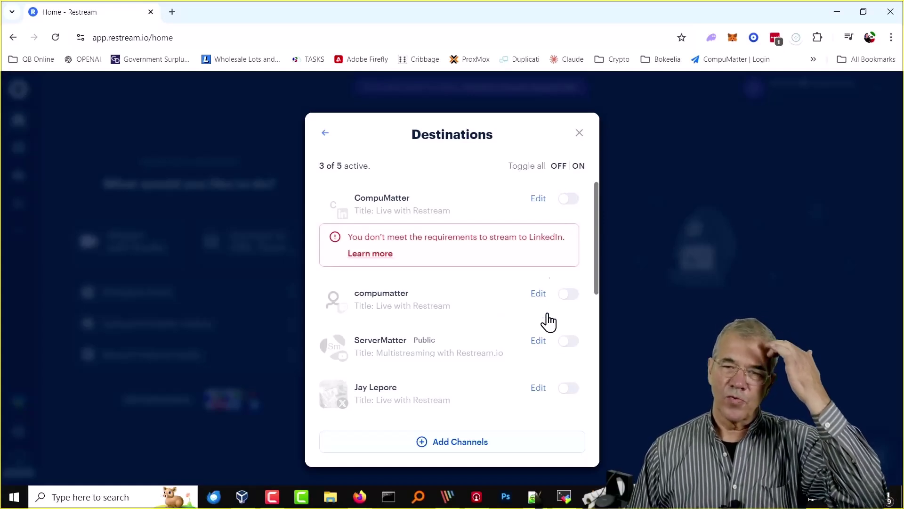
{"action": "scroll", "coordinate": [549, 322], "scroll_direction": "down", "scroll_amount": 3}
{"action": "scroll", "coordinate": [543, 345], "scroll_direction": "down", "scroll_amount": 2}
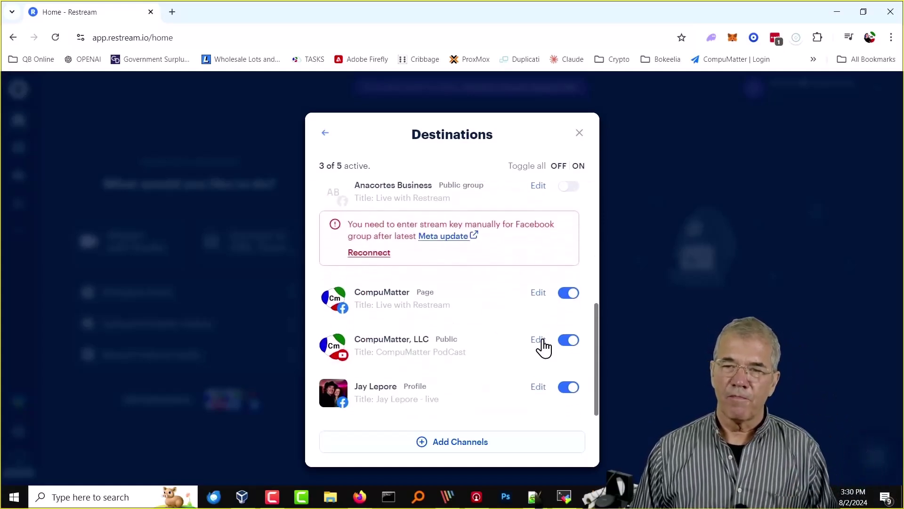
{"action": "left_click", "coordinate": [648, 239]}
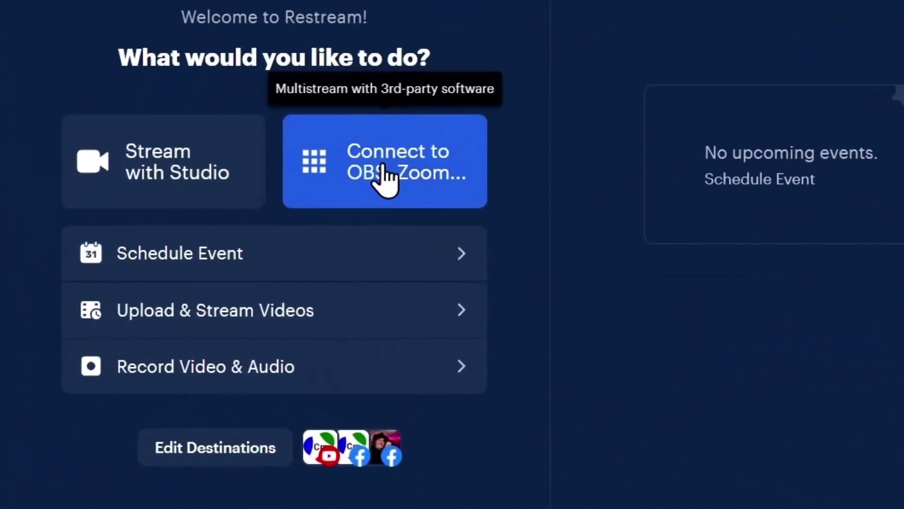
- Open Restream's external software setup and copy the stream key
{"action": "left_click", "coordinate": [393, 174]}
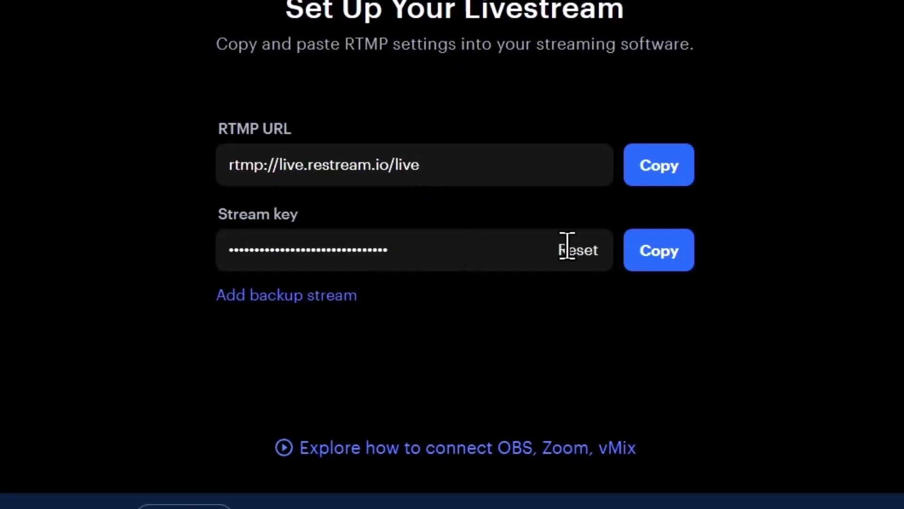
{"action": "left_click", "coordinate": [659, 254]}
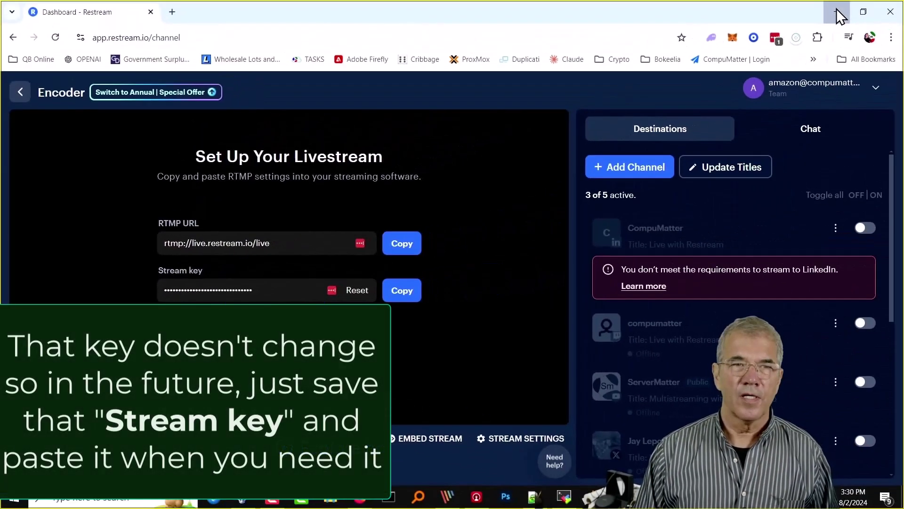
- Paste the Restream stream key into the switcher's Key field, leaving quality at Streaming High
{"action": "left_click", "coordinate": [857, 7]}
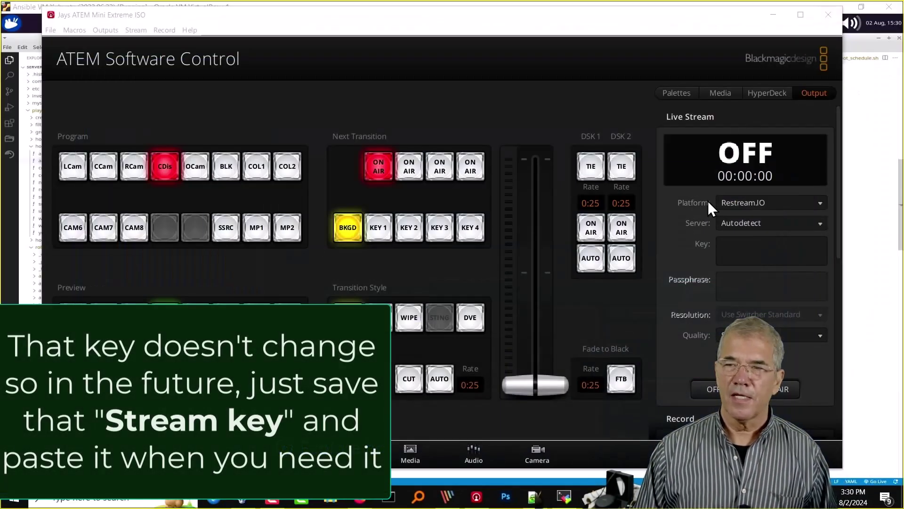
{"action": "left_click", "coordinate": [746, 251]}
{"action": "key", "text": "ctrl+v"}
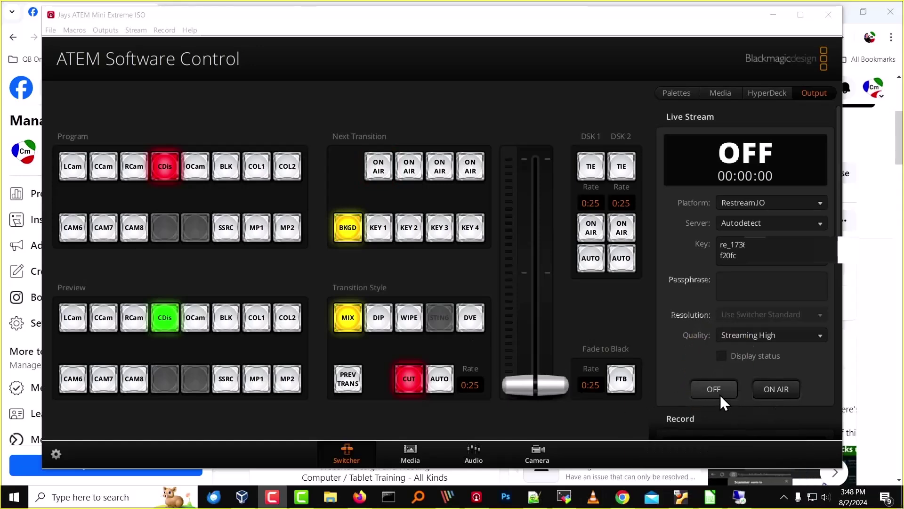
{"action": "left_click", "coordinate": [769, 333]}
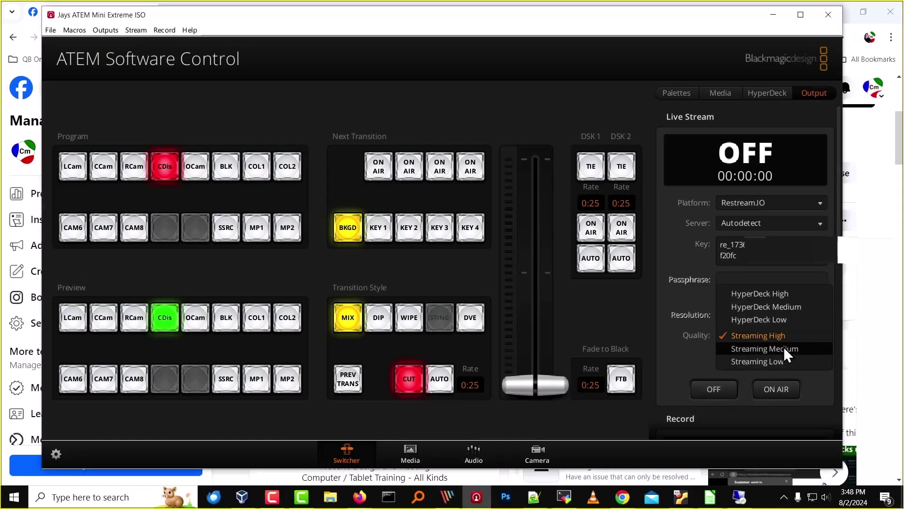
{"action": "left_click", "coordinate": [673, 355]}
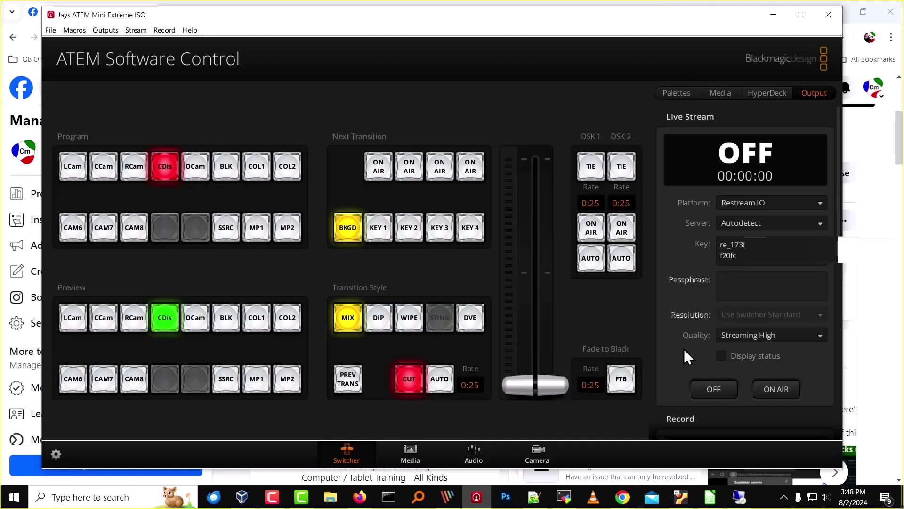
- Start the live stream ON AIR and move the switcher window aside to reveal Facebook
{"action": "left_click", "coordinate": [776, 388]}
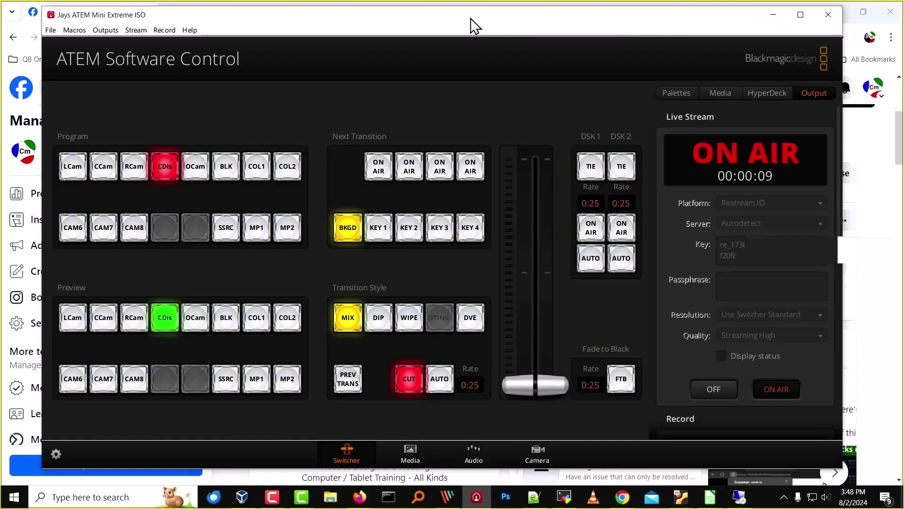
{"action": "left_click_drag", "start_coordinate": [470, 18], "coordinate": [901, 43]}
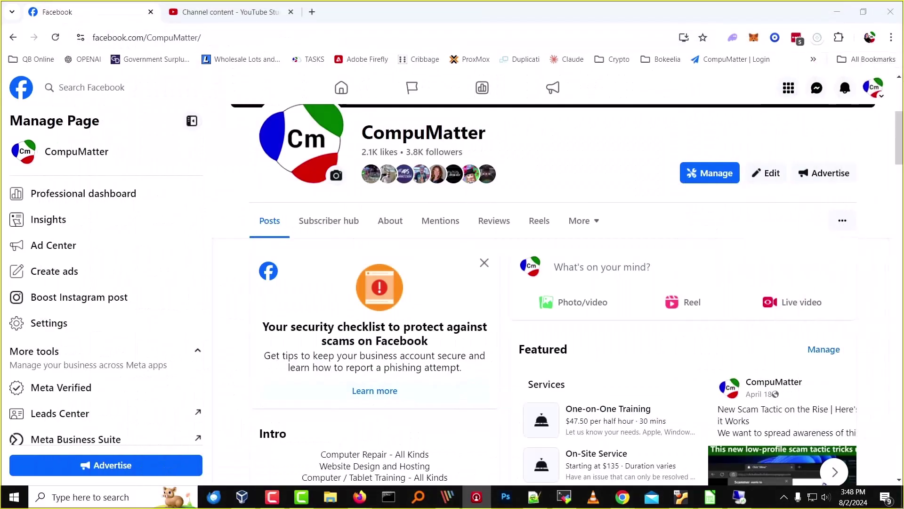
{"action": "scroll", "coordinate": [379, 211], "scroll_direction": "down", "scroll_amount": 4}
{"action": "scroll", "coordinate": [283, 219], "scroll_direction": "down", "scroll_amount": 4}
{"action": "scroll", "coordinate": [268, 226], "scroll_direction": "down", "scroll_amount": 4}
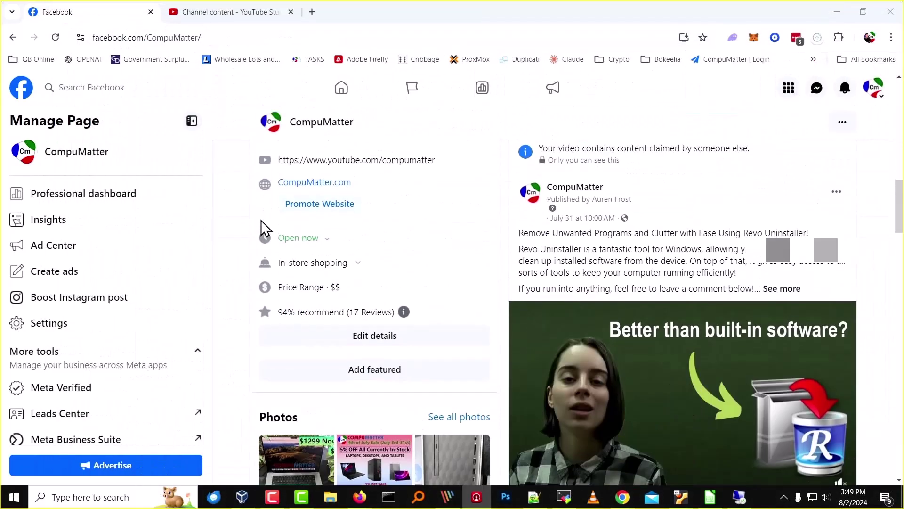
{"action": "scroll", "coordinate": [266, 228], "scroll_direction": "down", "scroll_amount": 3}
{"action": "scroll", "coordinate": [265, 227], "scroll_direction": "up", "scroll_amount": 5}
{"action": "scroll", "coordinate": [266, 228], "scroll_direction": "up", "scroll_amount": 5}
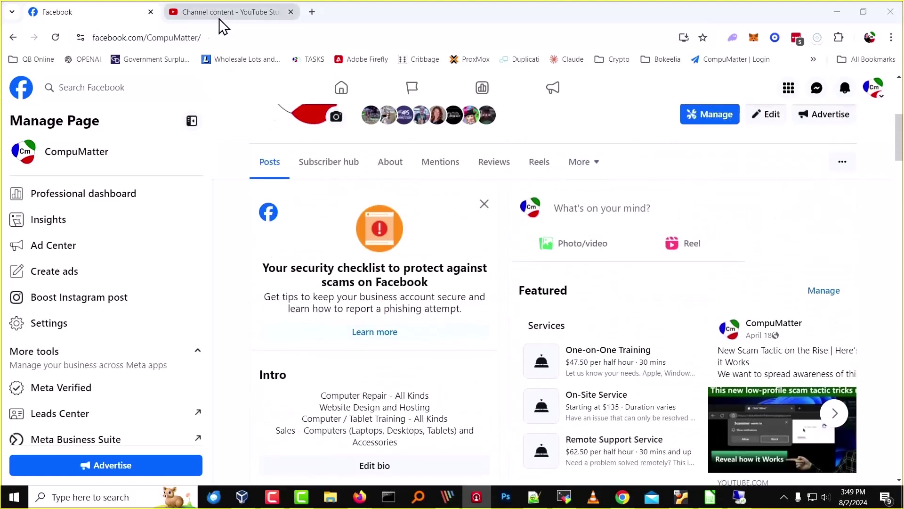
{"action": "scroll", "coordinate": [254, 200], "scroll_direction": "up", "scroll_amount": 3}
{"action": "scroll", "coordinate": [247, 197], "scroll_direction": "down", "scroll_amount": 4}
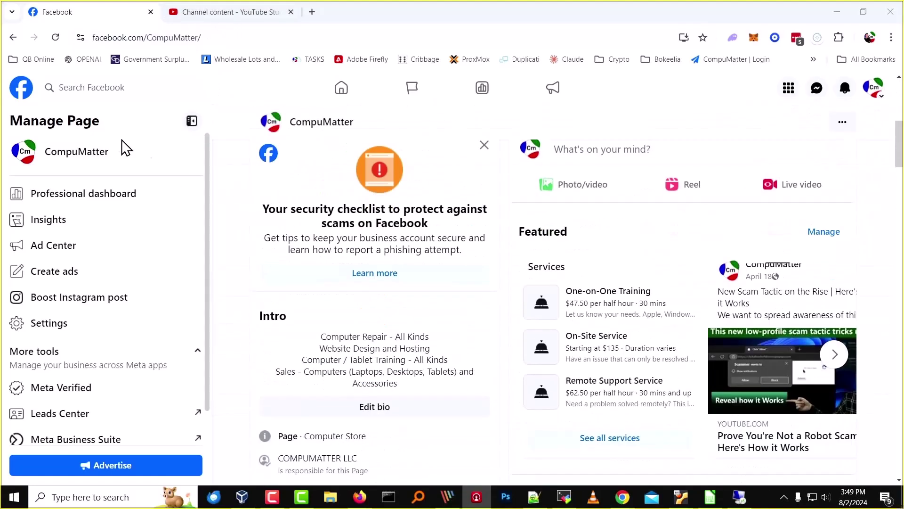
{"action": "scroll", "coordinate": [240, 274], "scroll_direction": "down", "scroll_amount": 5}
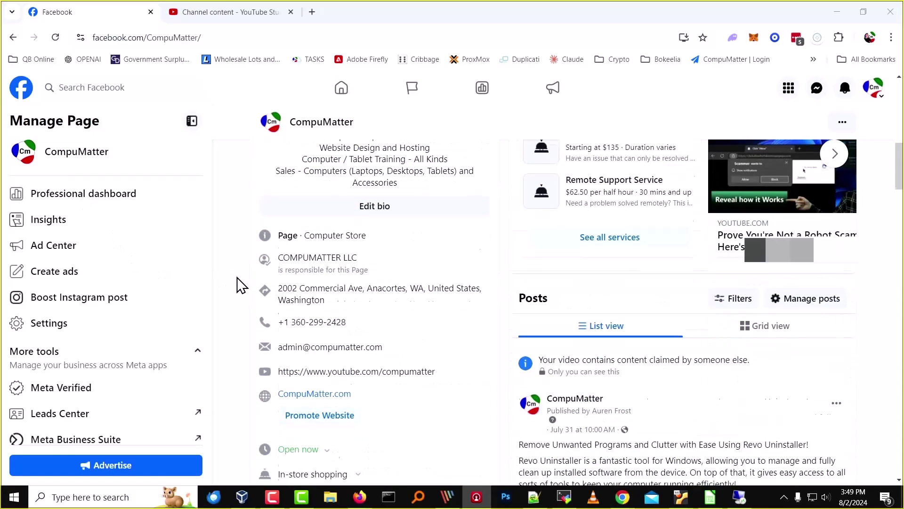
{"action": "scroll", "coordinate": [241, 276], "scroll_direction": "down", "scroll_amount": 4}
{"action": "scroll", "coordinate": [239, 282], "scroll_direction": "down", "scroll_amount": 3}
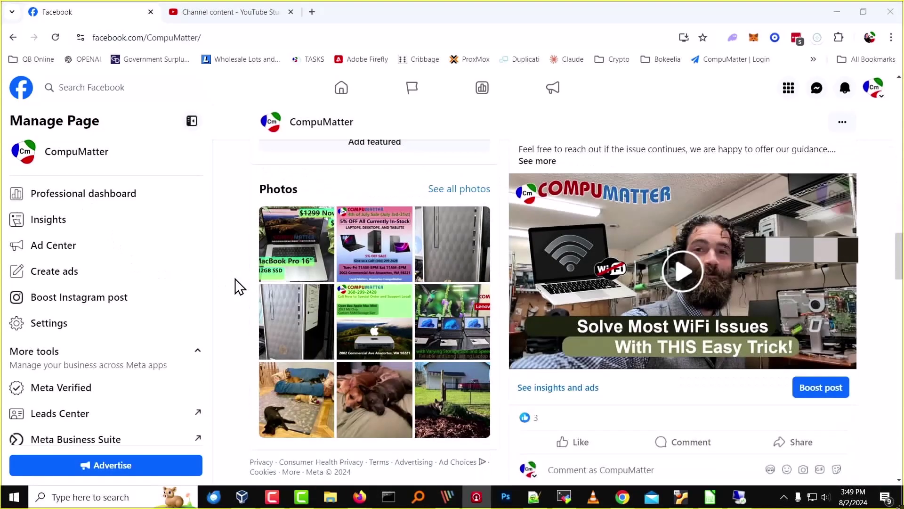
{"action": "scroll", "coordinate": [239, 286], "scroll_direction": "up", "scroll_amount": 4}
{"action": "scroll", "coordinate": [244, 284], "scroll_direction": "up", "scroll_amount": 4}
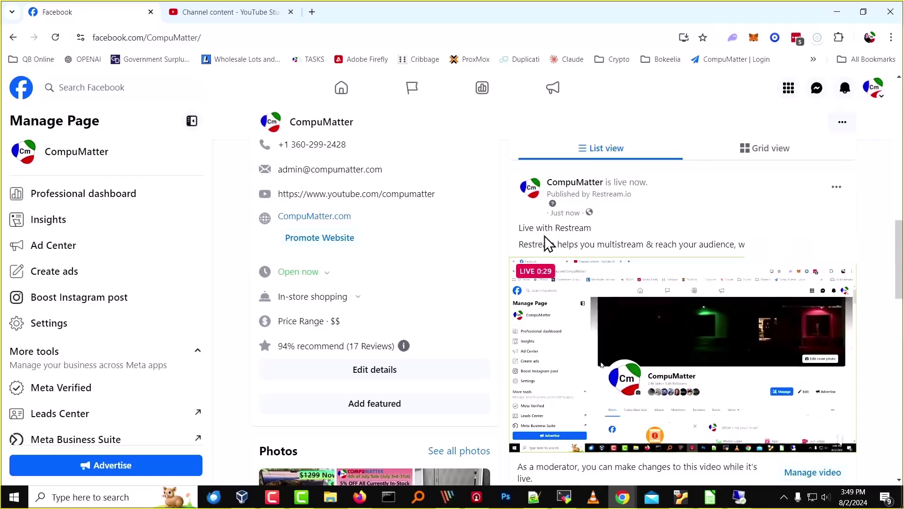
- Select the Facebook live post's title and description, then switch to the YouTube channel tab
{"action": "left_click_drag", "start_coordinate": [518, 228], "coordinate": [598, 244]}
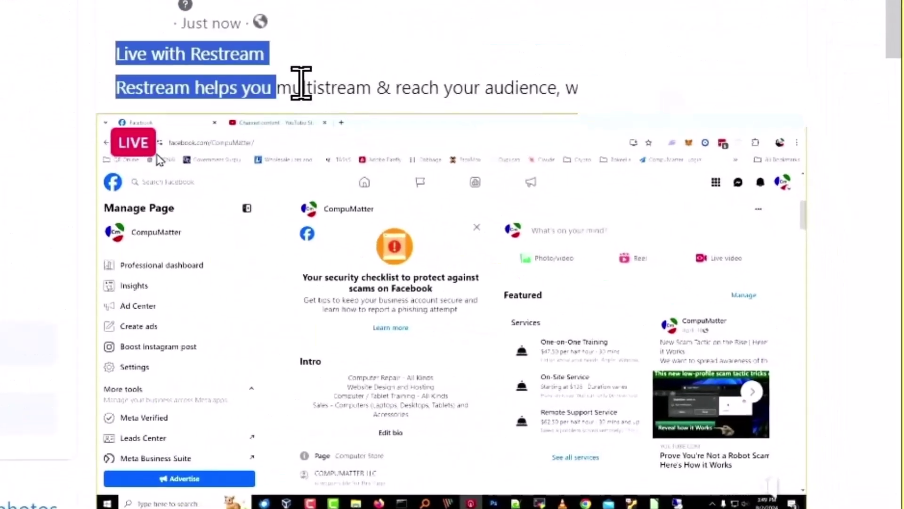
{"action": "left_click_drag", "start_coordinate": [302, 84], "coordinate": [651, 85]}
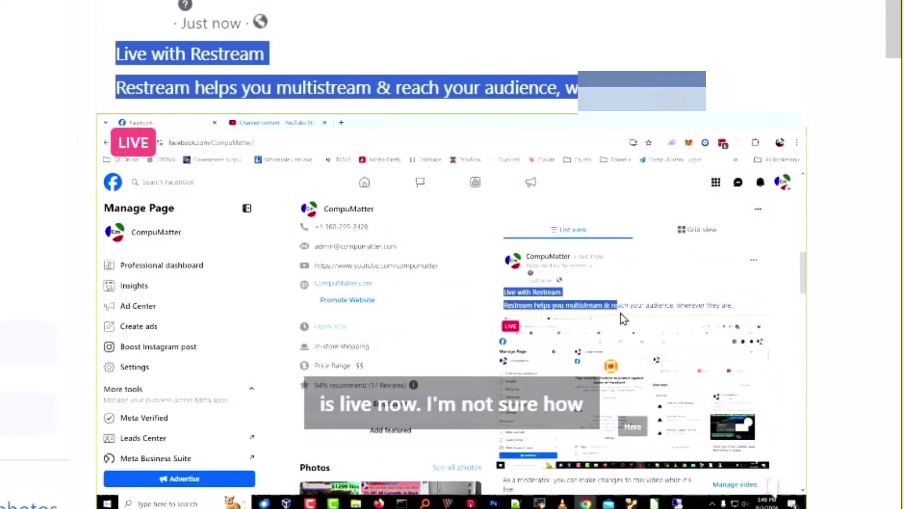
{"action": "left_click", "coordinate": [233, 16]}
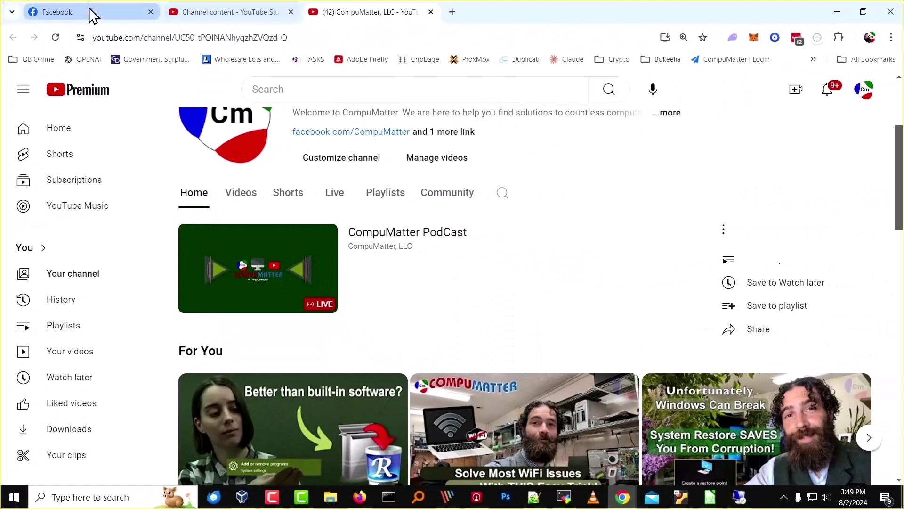
- Return to the Facebook tab to watch the CompuMatter live post streaming
{"action": "left_click", "coordinate": [57, 11]}
{"action": "mouse_move", "coordinate": [683, 357]}
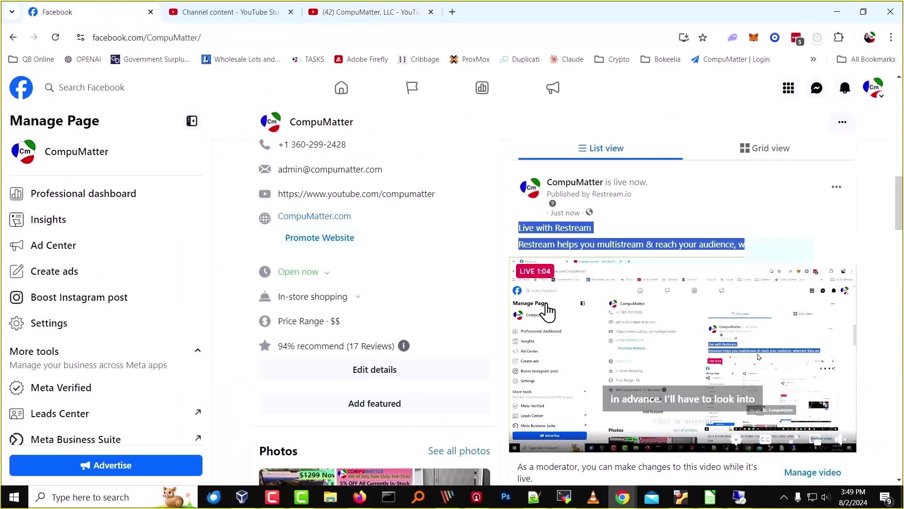
{"action": "scroll", "coordinate": [549, 310], "scroll_direction": "down", "scroll_amount": 2}
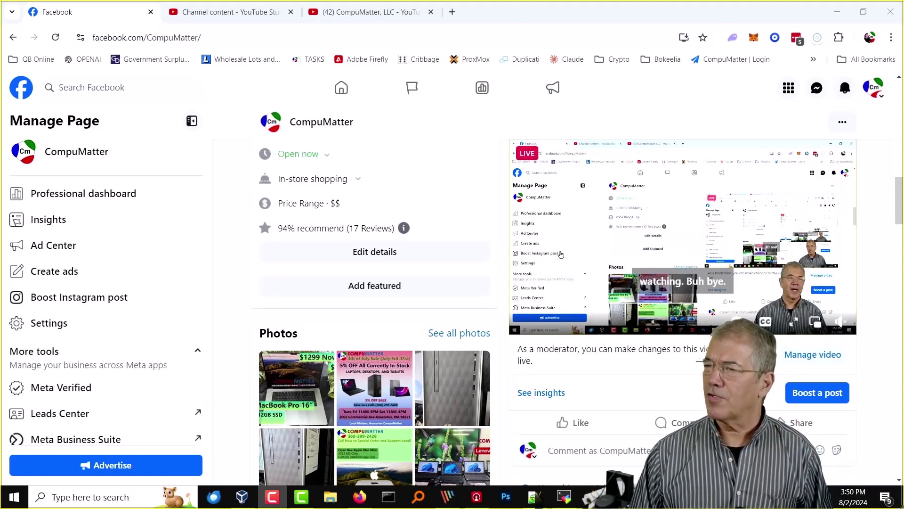
- Bring the switcher window back over the browser and maximize it, stream still on air
{"action": "left_click_drag", "start_coordinate": [883, 15], "coordinate": [393, 16]}
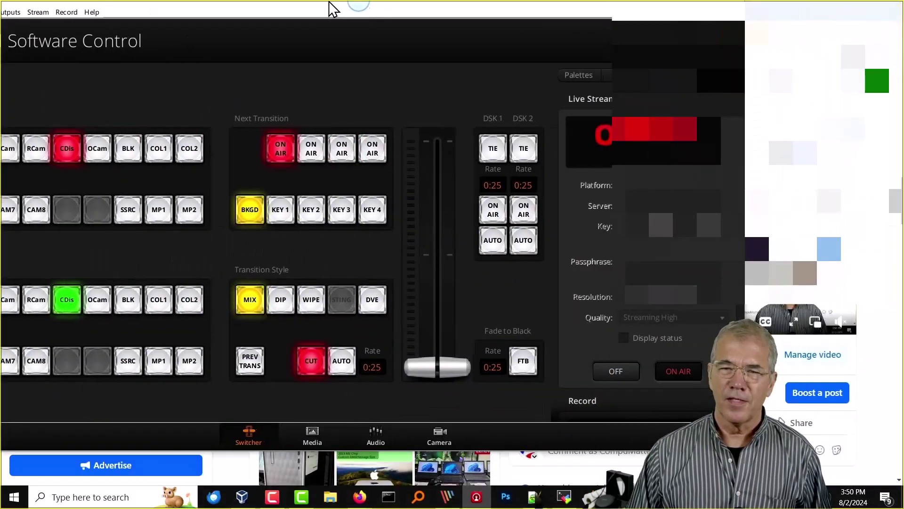
{"action": "double_click", "coordinate": [393, 9]}
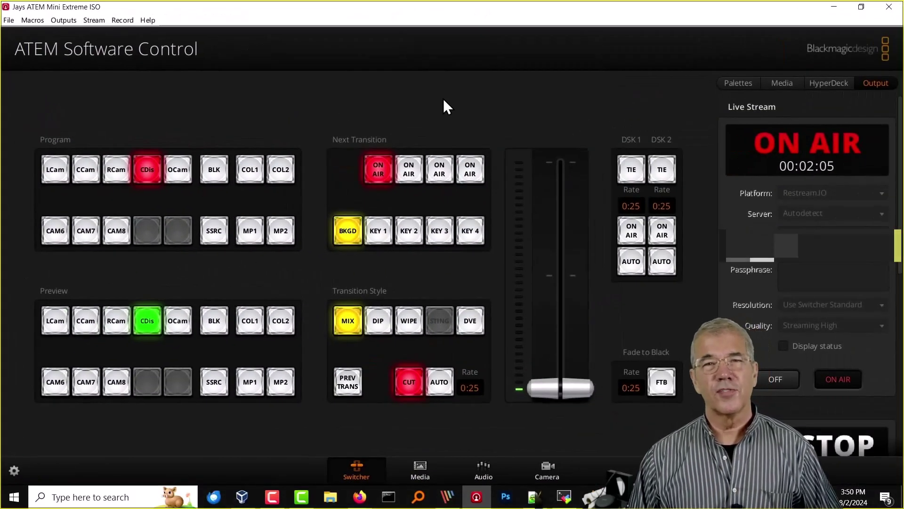